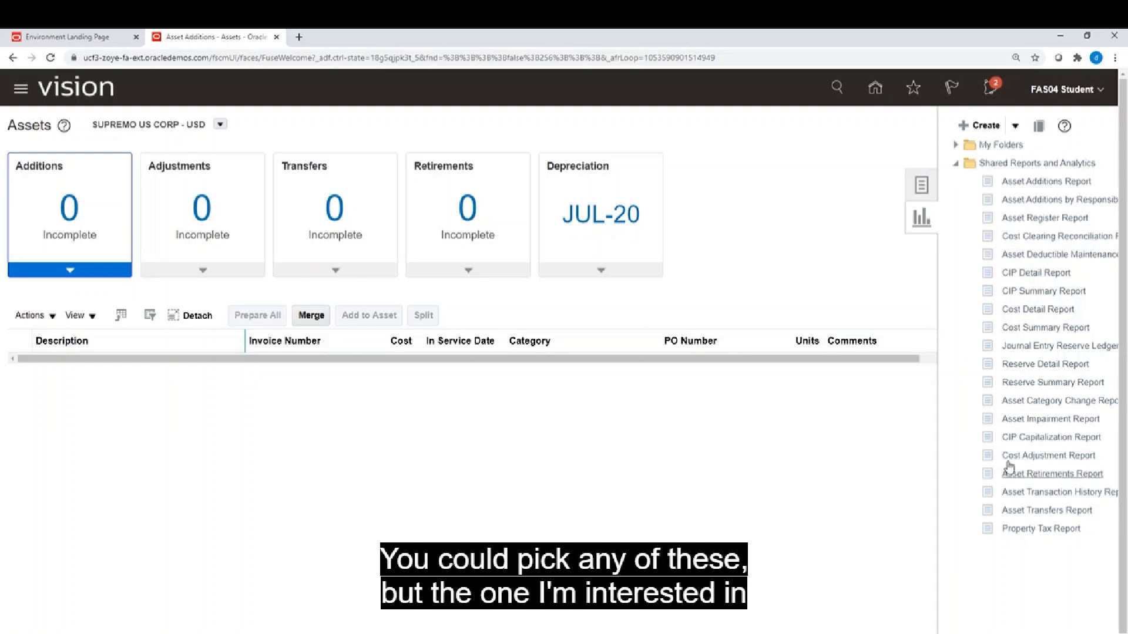
- Start scheduling the Asset Register Report with the SUPREMO US CORP book and USD - US Dollar as currency
{"action": "left_click", "coordinate": [1029, 221]}
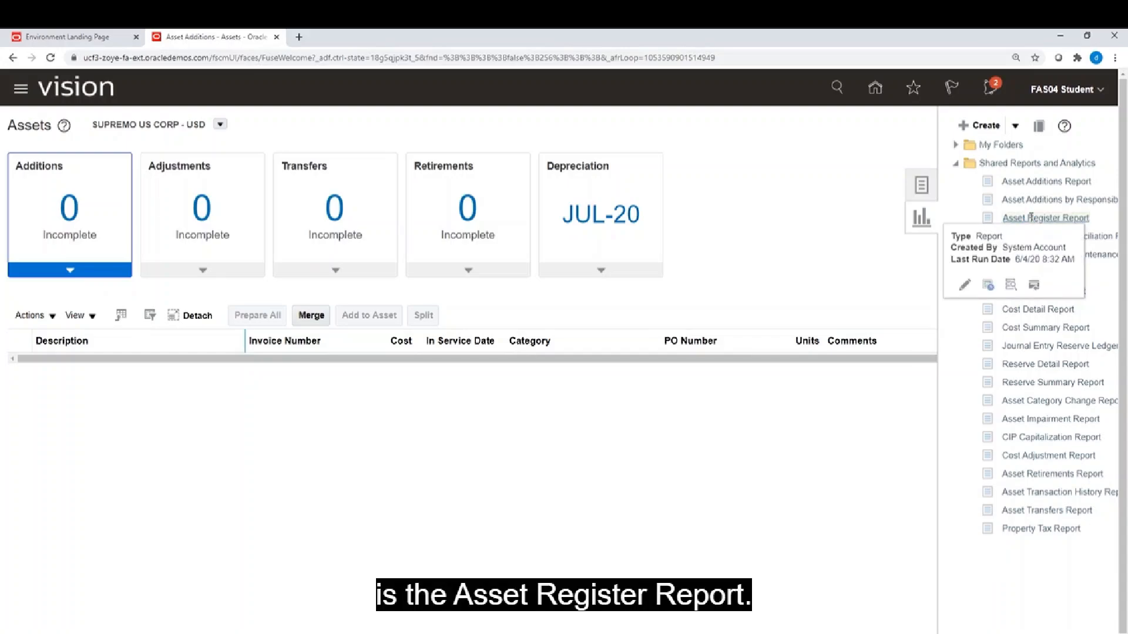
{"action": "left_click", "coordinate": [993, 287]}
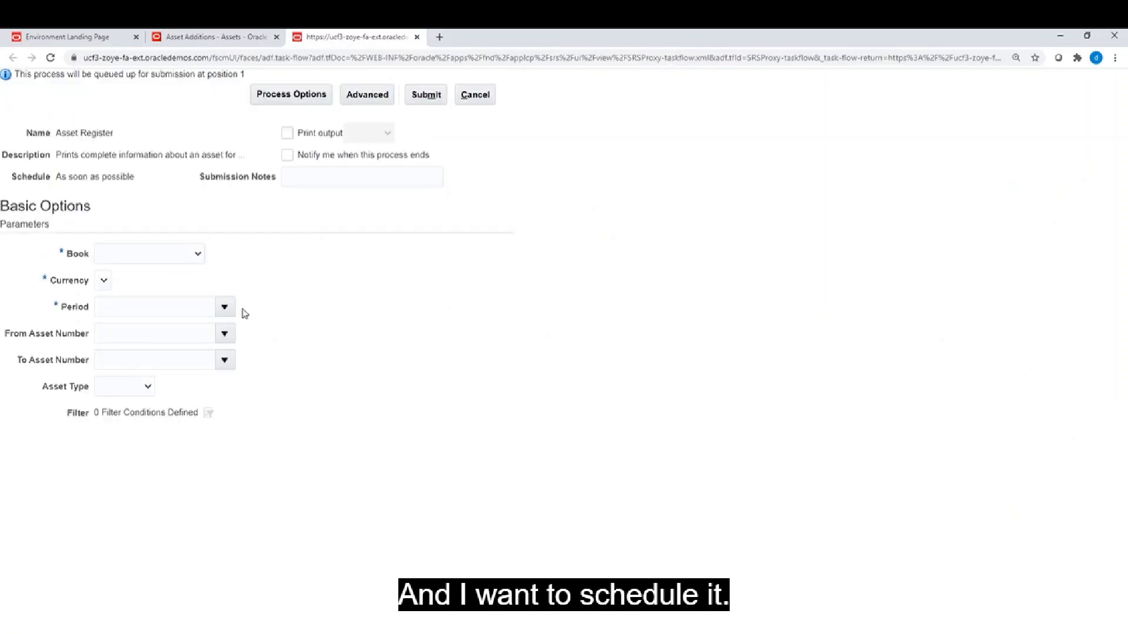
{"action": "left_click", "coordinate": [198, 255]}
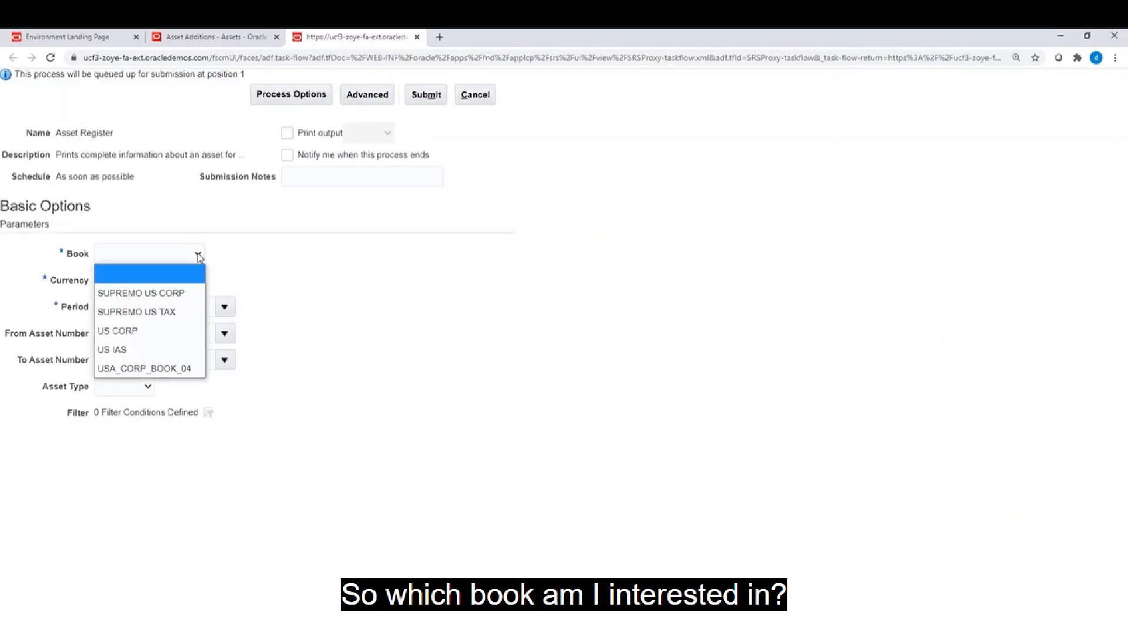
{"action": "left_click", "coordinate": [183, 291]}
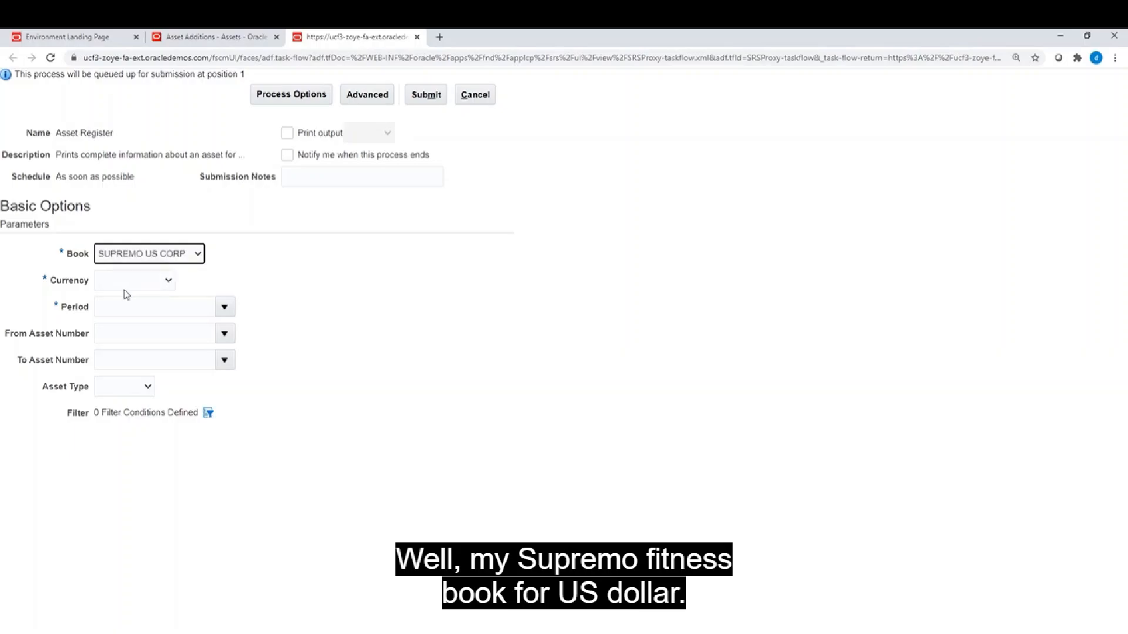
{"action": "left_click", "coordinate": [169, 282]}
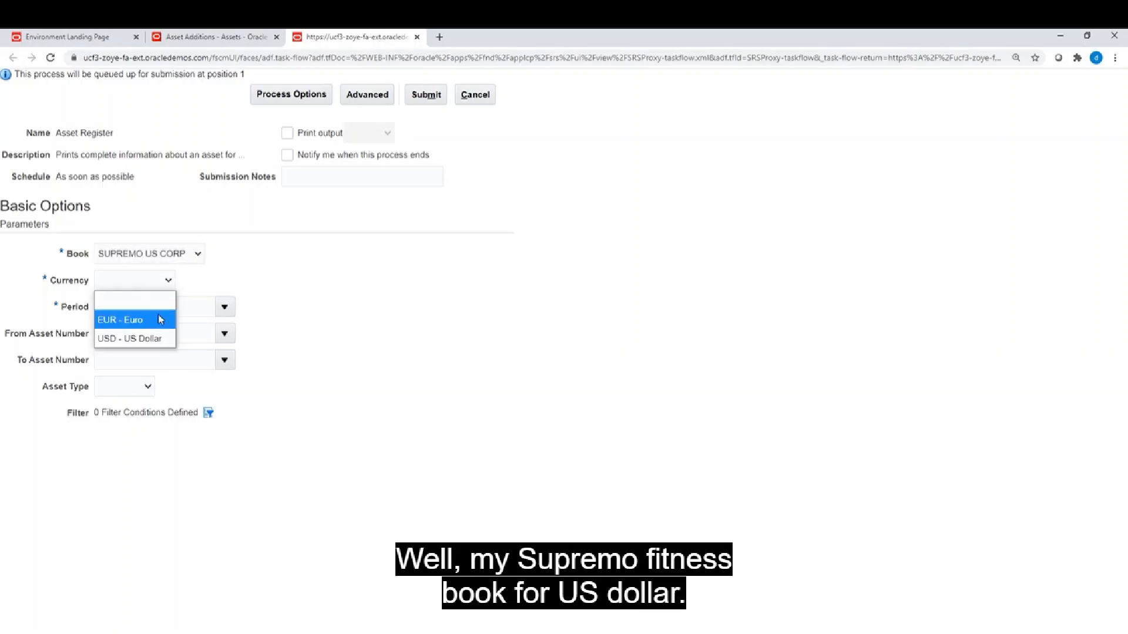
{"action": "left_click", "coordinate": [157, 339]}
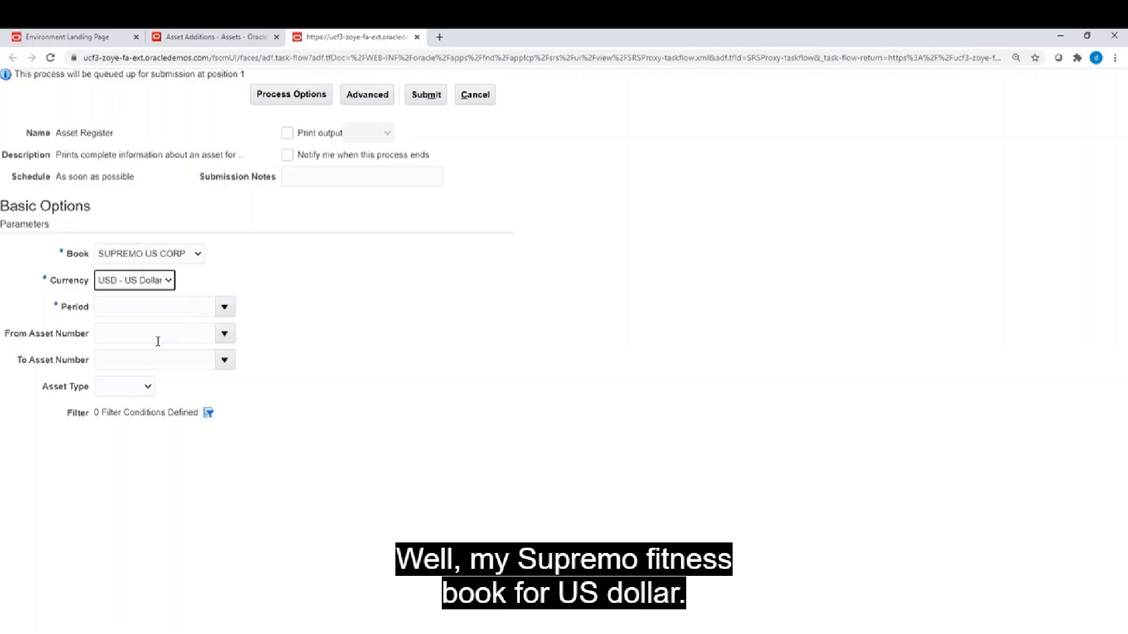
- Search for the period JUL-20 and set it as the report's period
{"action": "left_click", "coordinate": [224, 307]}
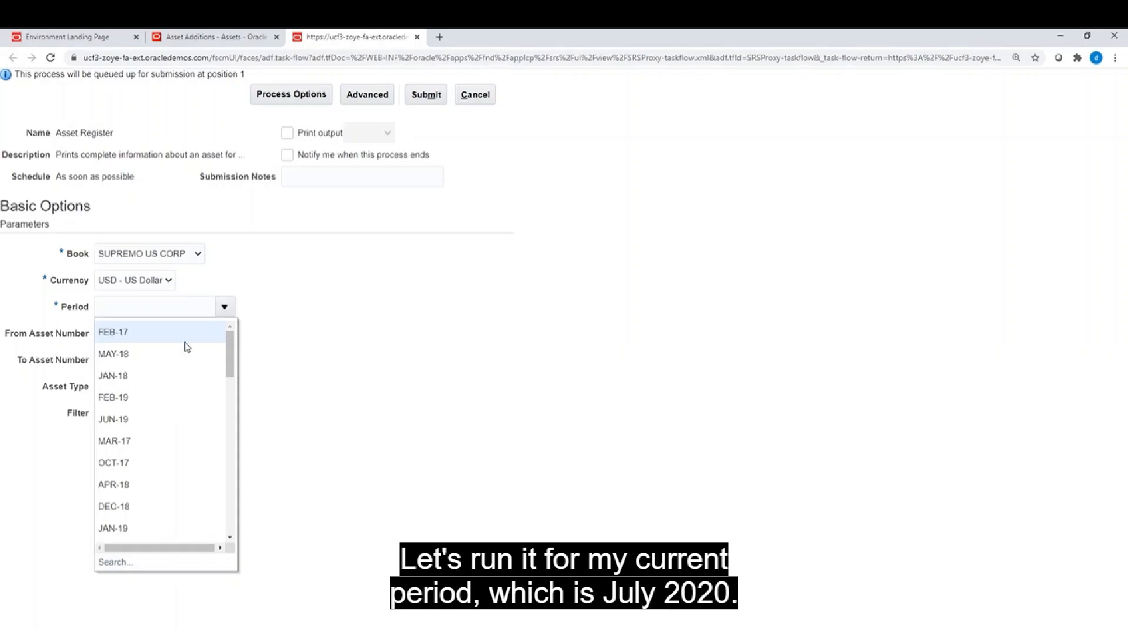
{"action": "left_click", "coordinate": [232, 505]}
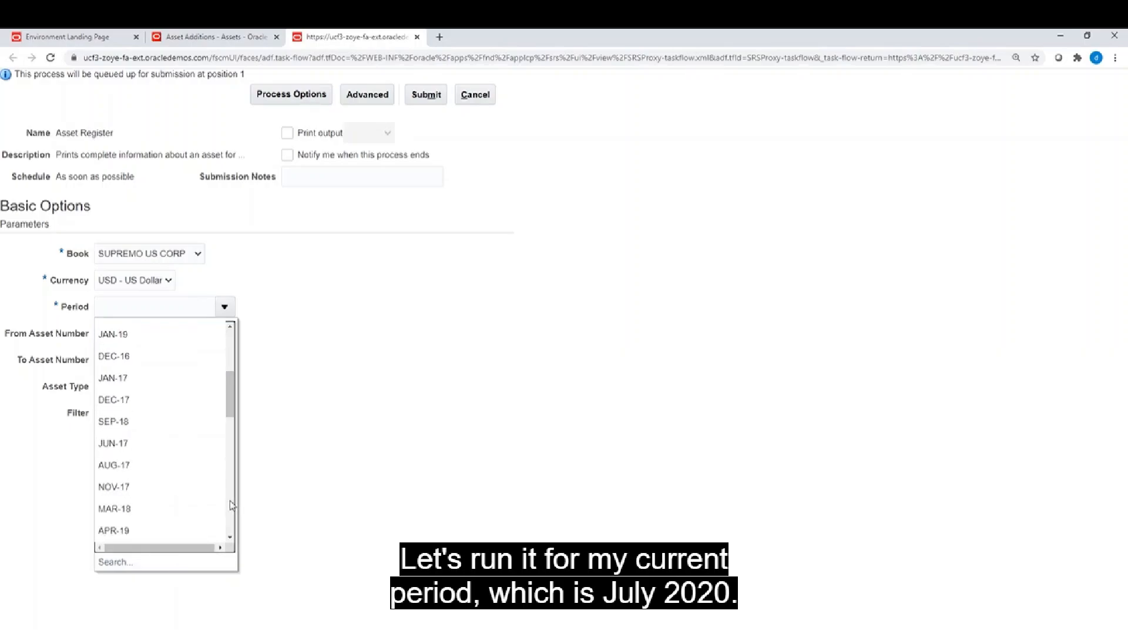
{"action": "left_click", "coordinate": [232, 505]}
{"action": "left_click", "coordinate": [232, 505]}
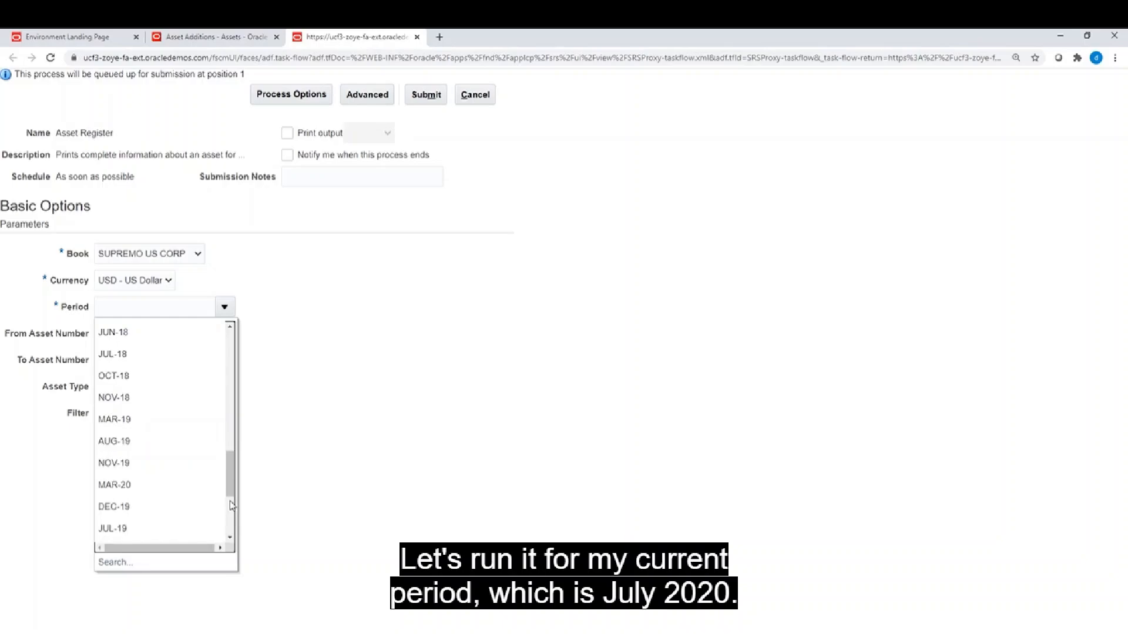
{"action": "left_click", "coordinate": [231, 505]}
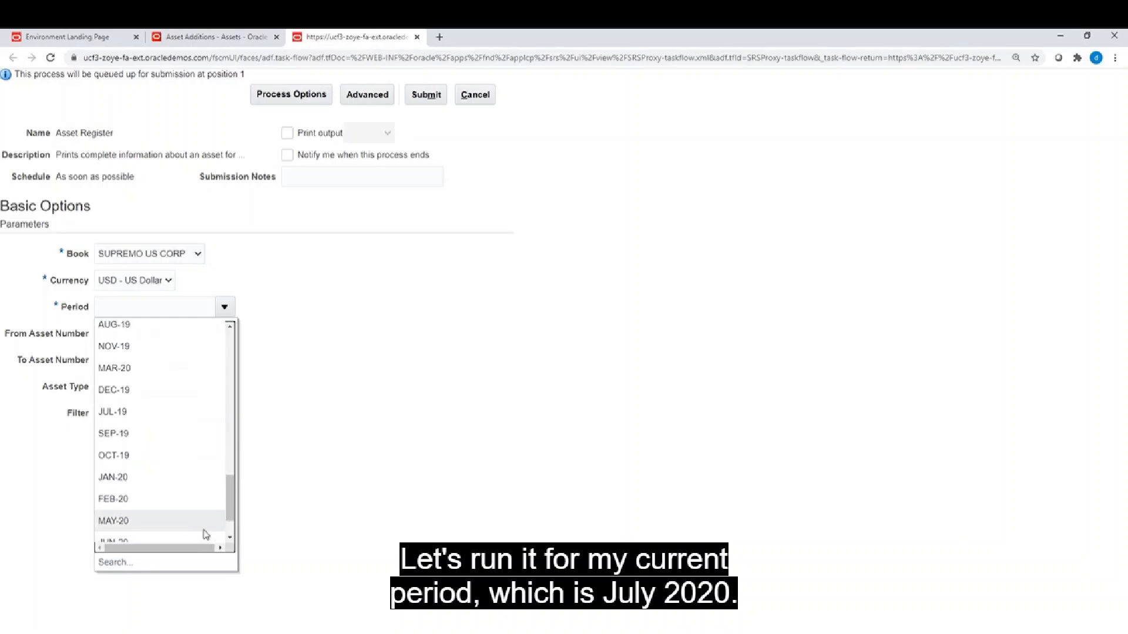
{"action": "left_click", "coordinate": [118, 564]}
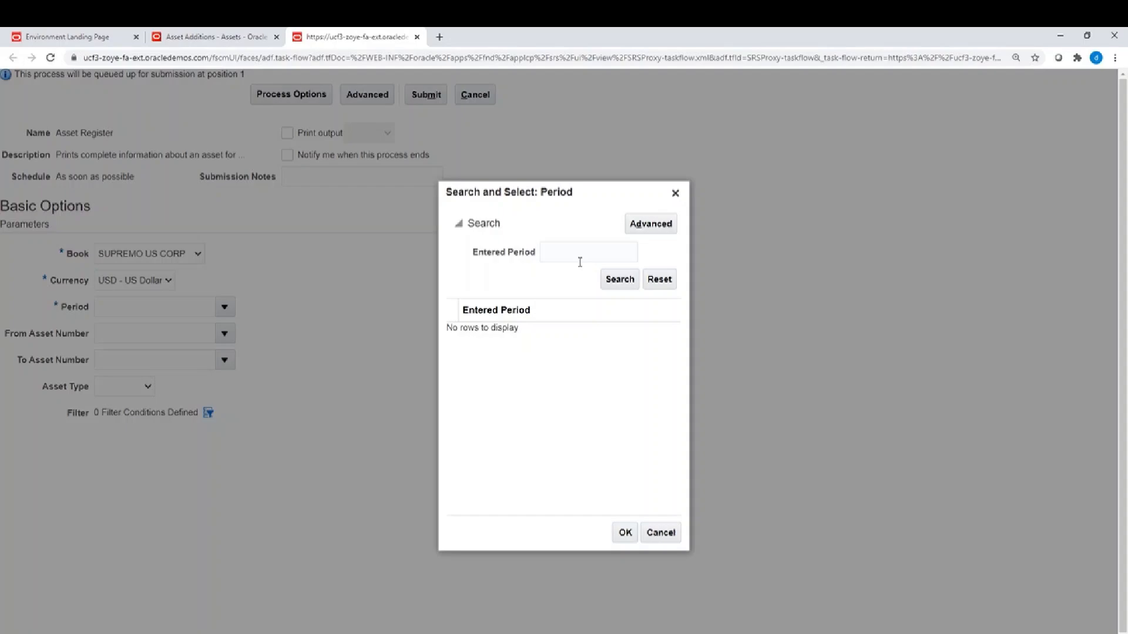
{"action": "left_click", "coordinate": [589, 257]}
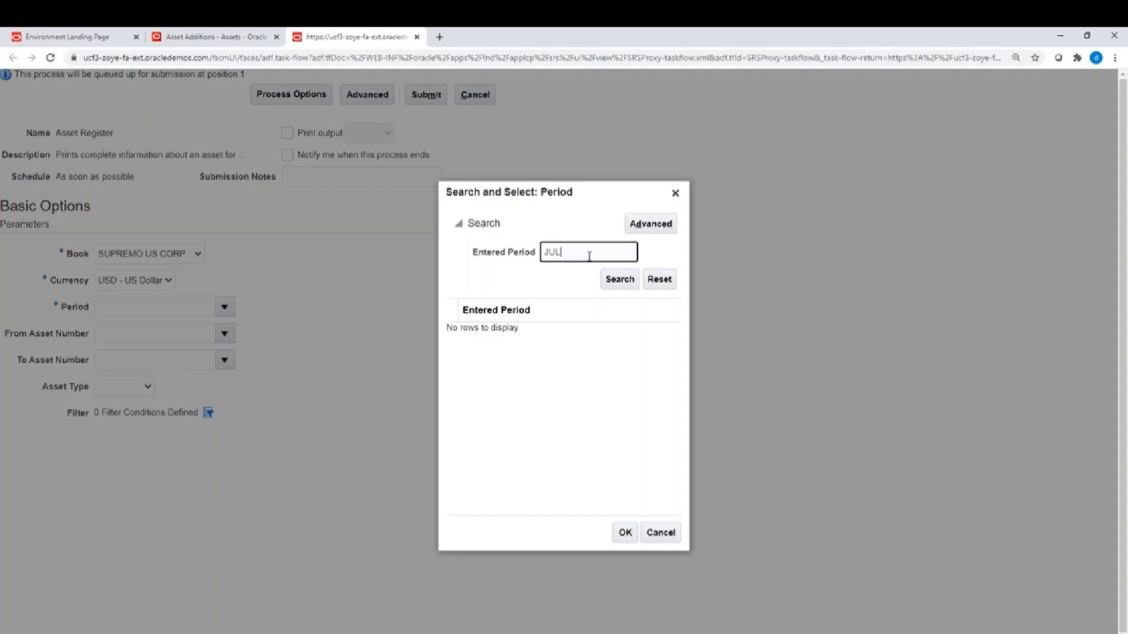
{"action": "type", "text": "JUL-20"}
{"action": "left_click", "coordinate": [624, 282]}
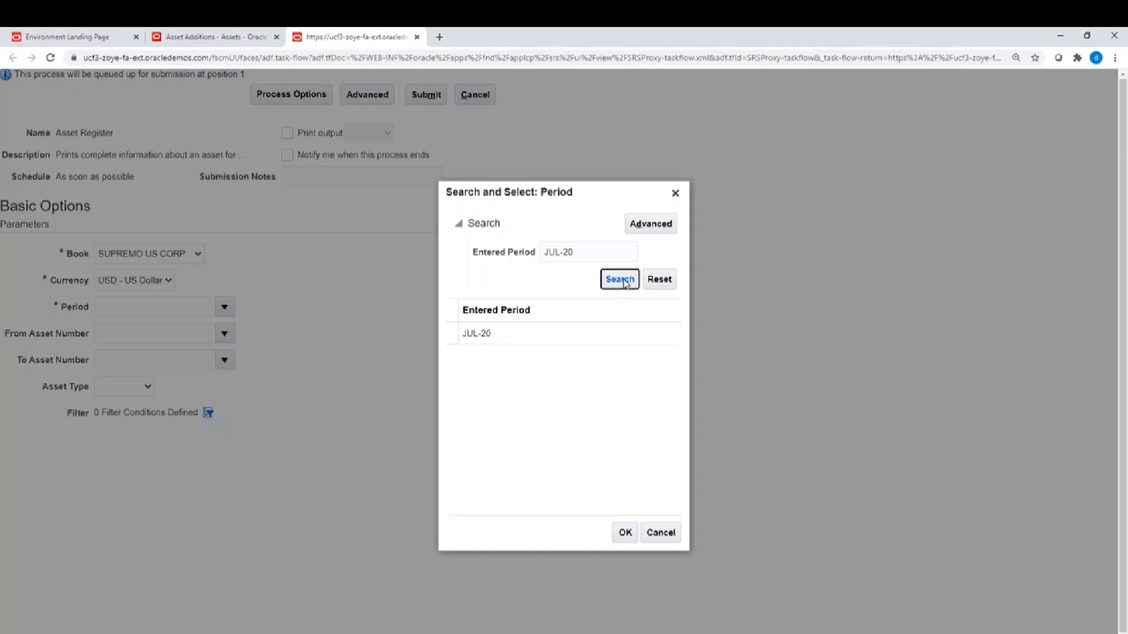
{"action": "left_click", "coordinate": [585, 339]}
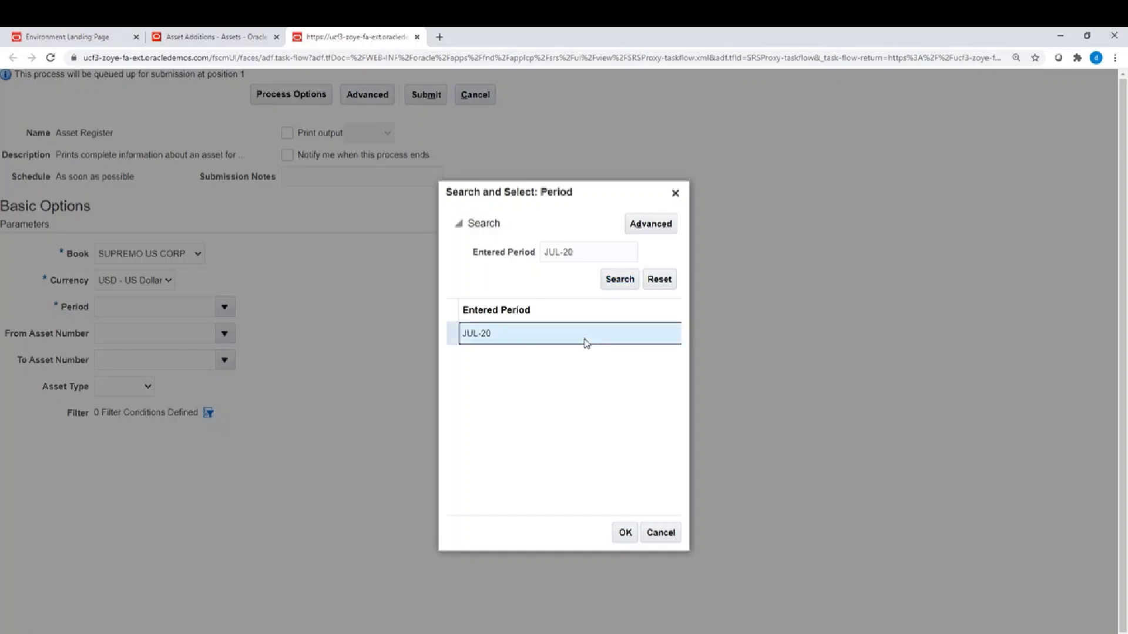
{"action": "left_click", "coordinate": [625, 533]}
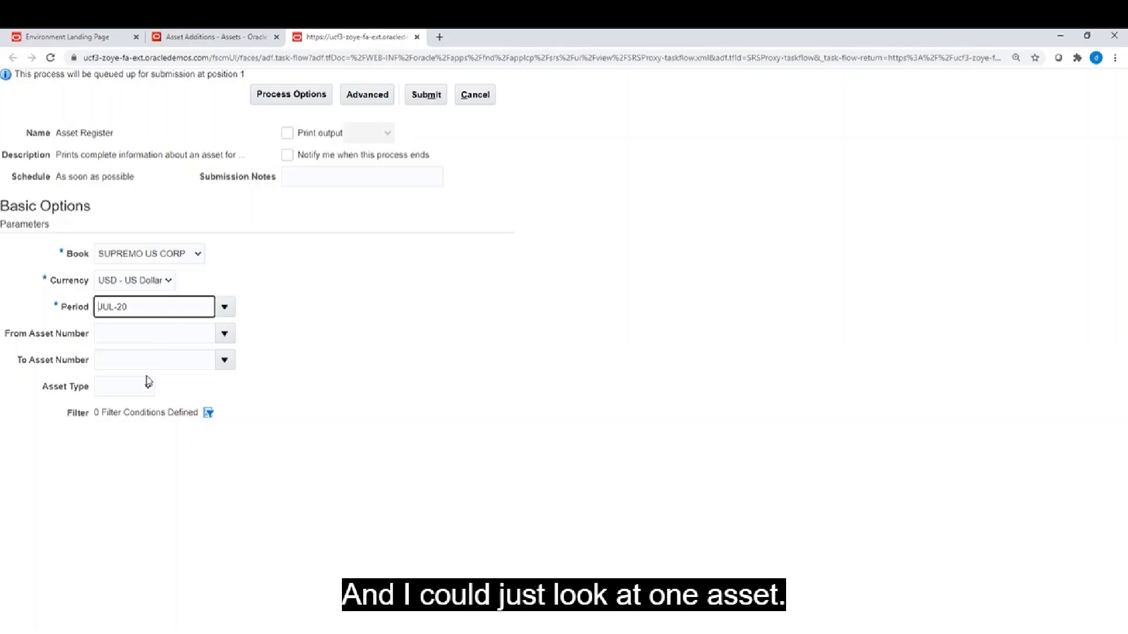
- Limit the report to the Capitalized asset type and submit the process, acknowledging its confirmation
{"action": "left_click", "coordinate": [146, 386]}
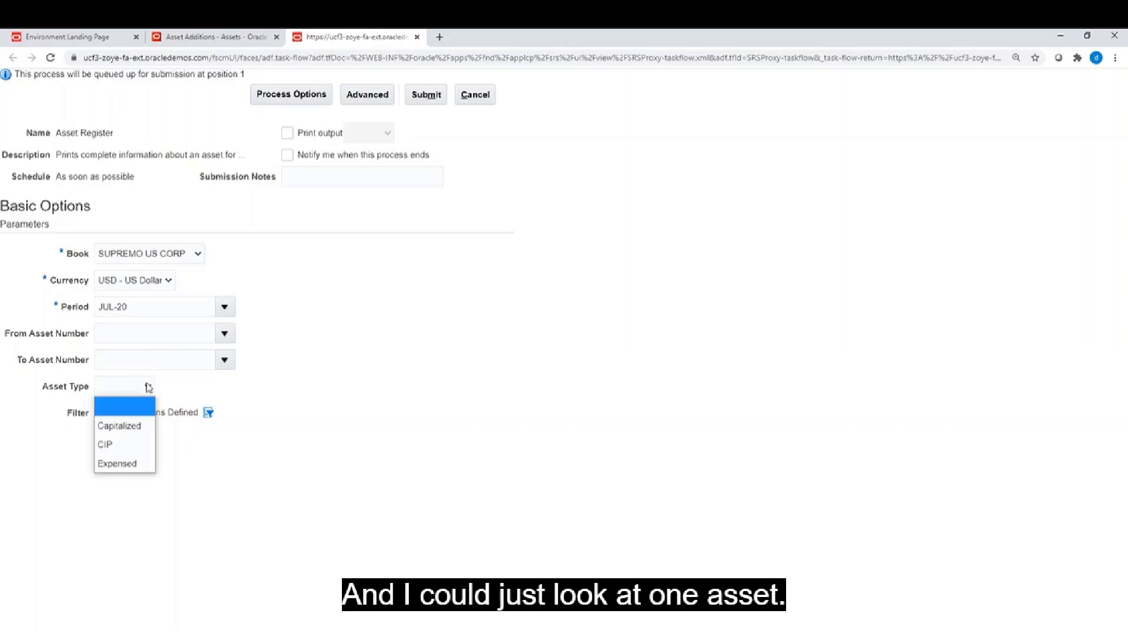
{"action": "left_click", "coordinate": [133, 433]}
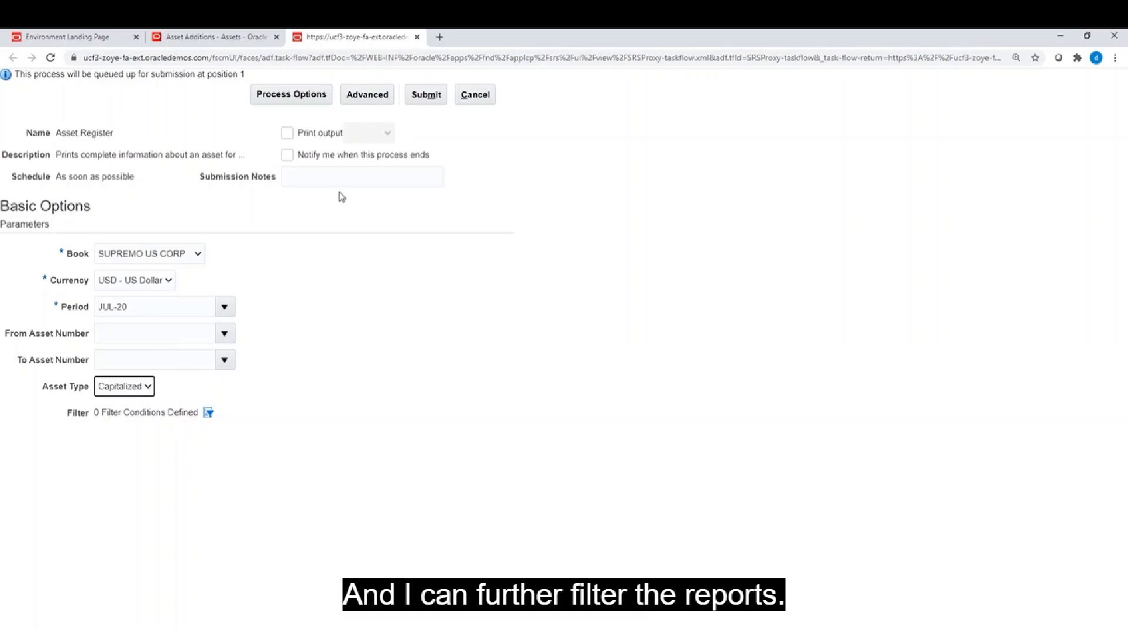
{"action": "left_click", "coordinate": [426, 96]}
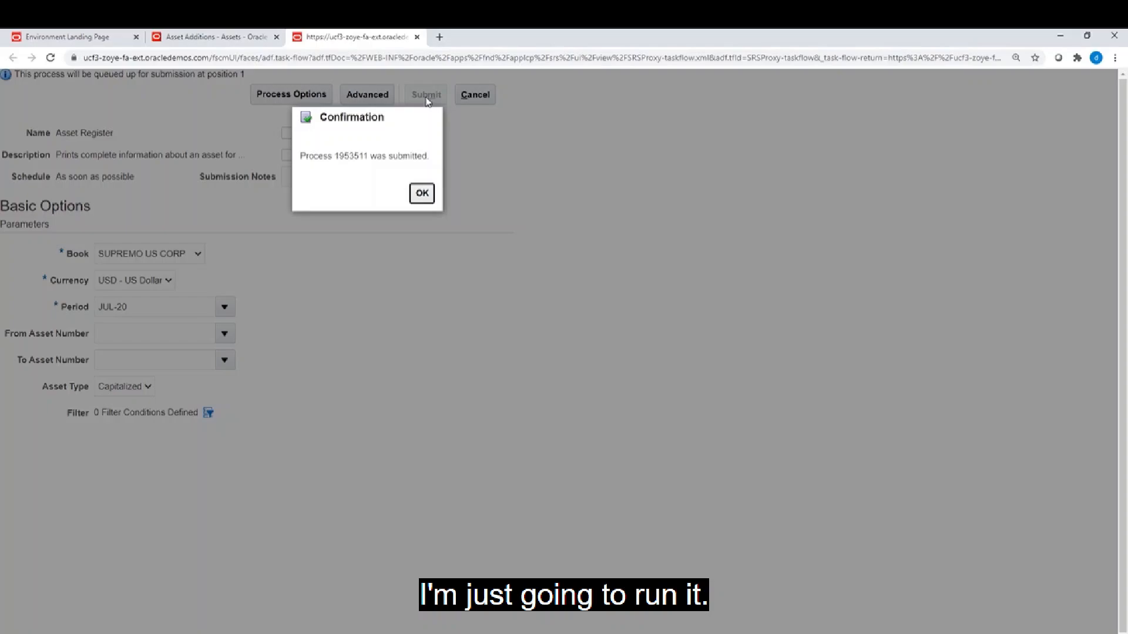
{"action": "left_click", "coordinate": [422, 194]}
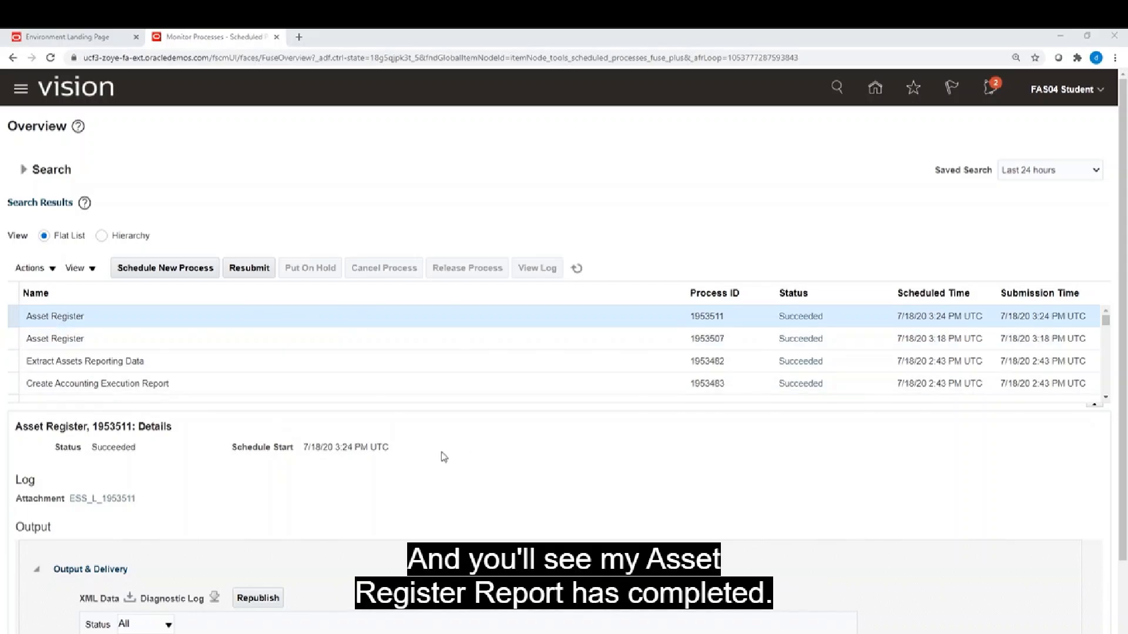
- Republish the completed Asset Register output and export it as PDF
{"action": "scroll", "coordinate": [402, 489], "scroll_direction": "down", "scroll_amount": 2}
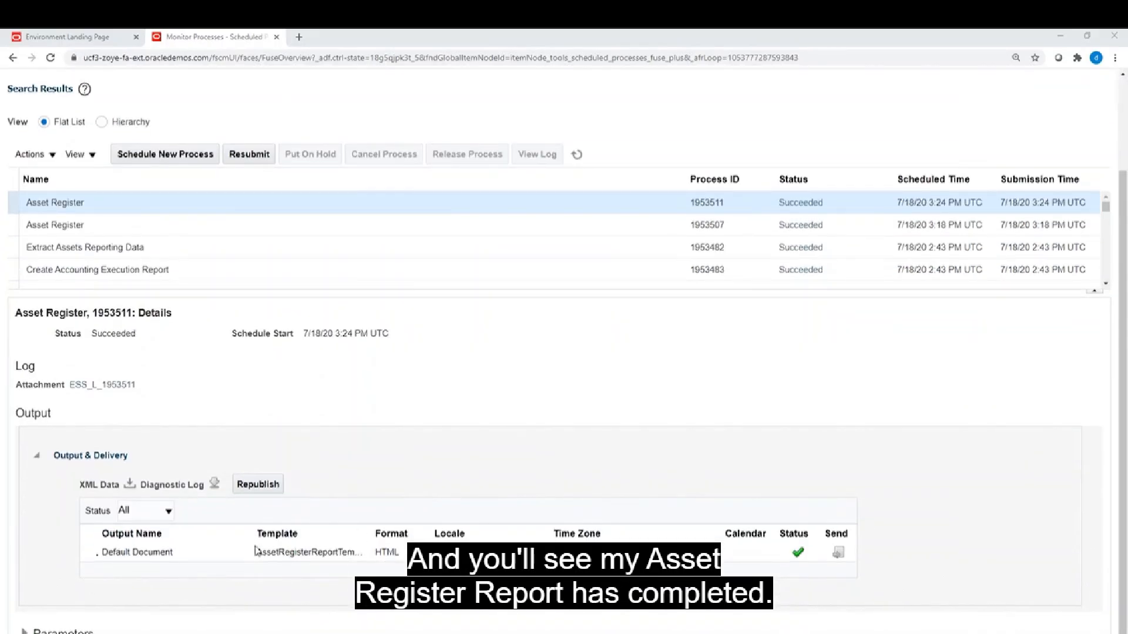
{"action": "left_click", "coordinate": [253, 488]}
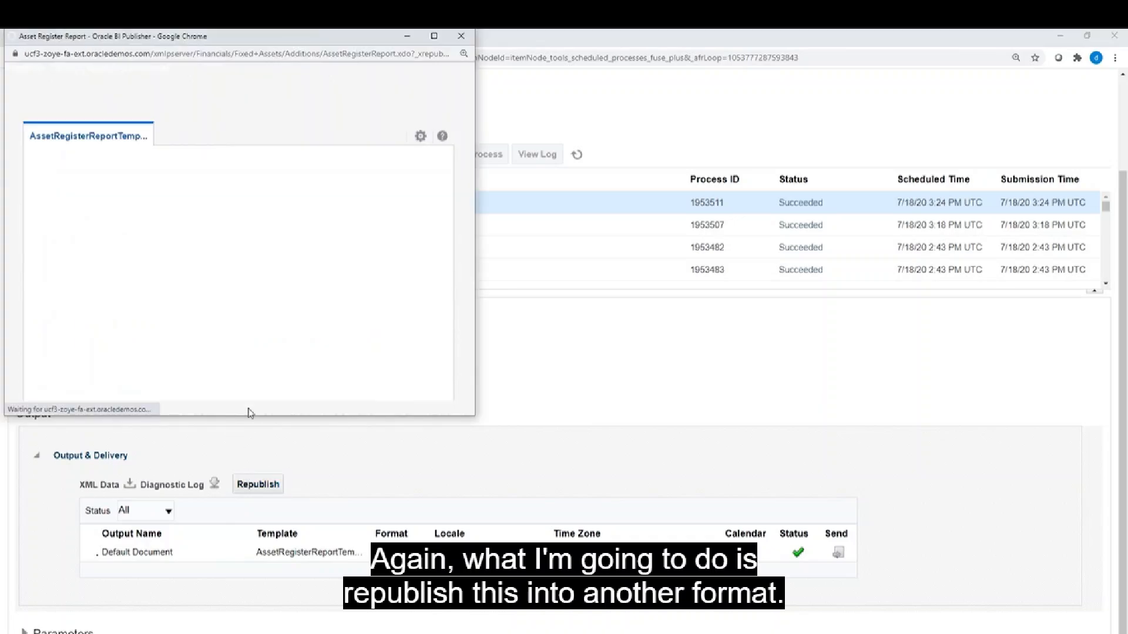
{"action": "left_click", "coordinate": [421, 140]}
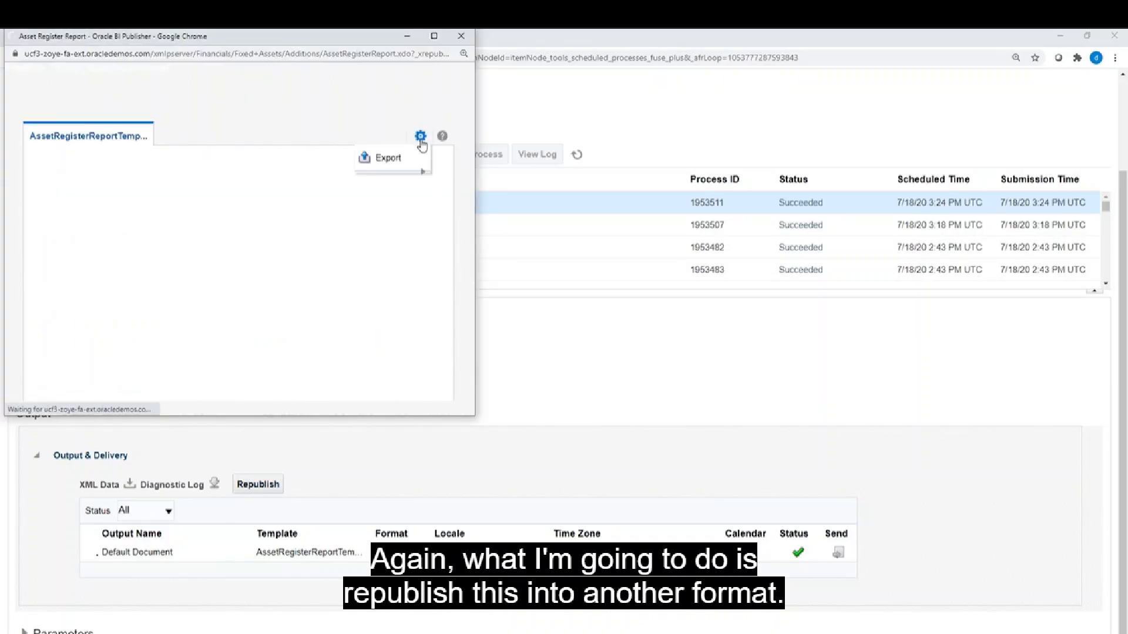
{"action": "mouse_move", "coordinate": [398, 163]}
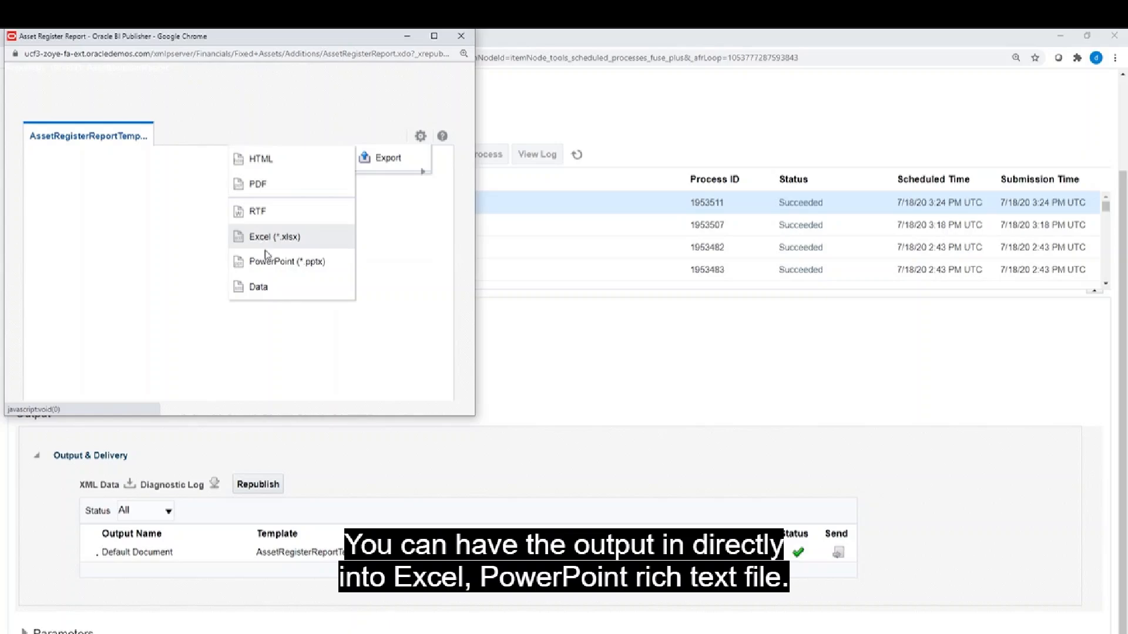
{"action": "left_click", "coordinate": [258, 185]}
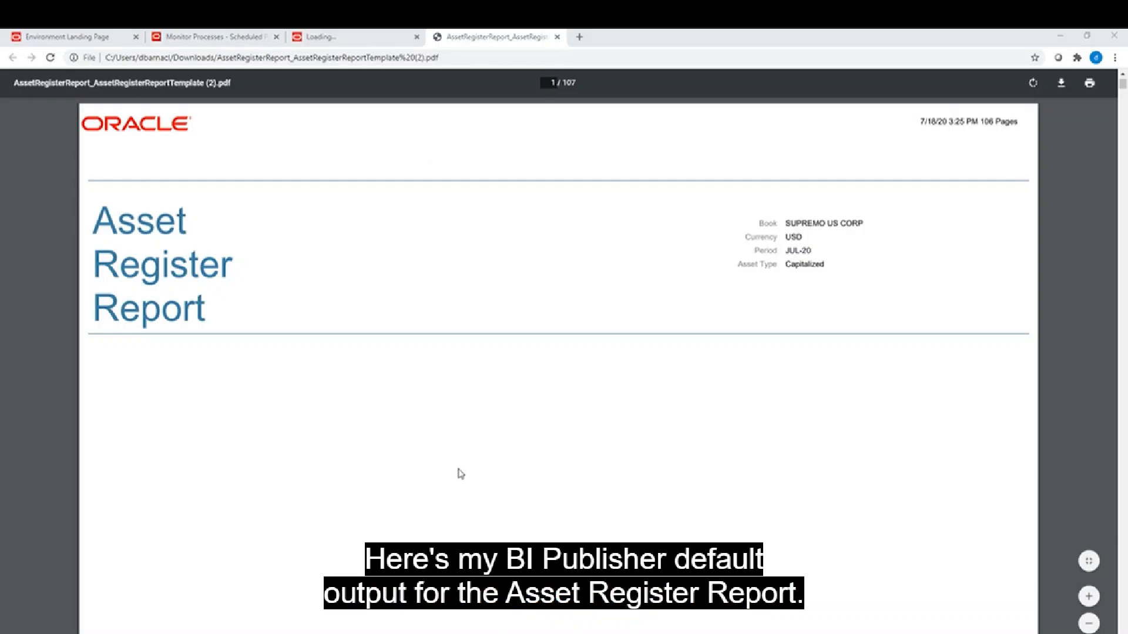
- Examine the asset details, depreciation settings, costs and net book values on the first asset pages of the exported Asset Register Report
{"action": "scroll", "coordinate": [460, 474], "scroll_direction": "down", "scroll_amount": 9}
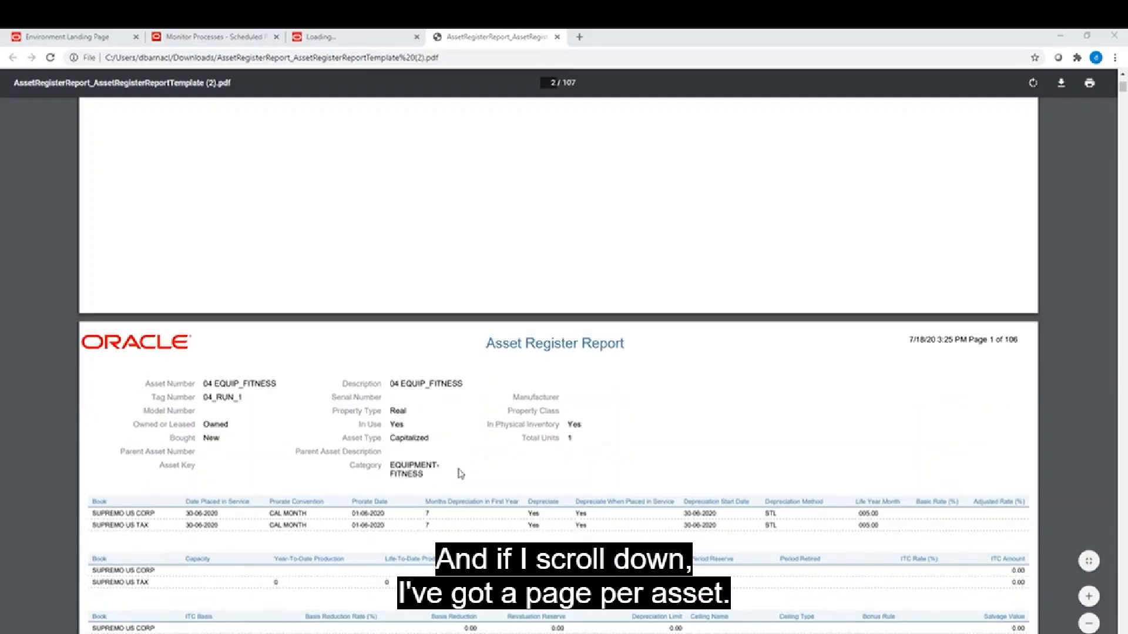
{"action": "scroll", "coordinate": [460, 473], "scroll_direction": "down", "scroll_amount": 5}
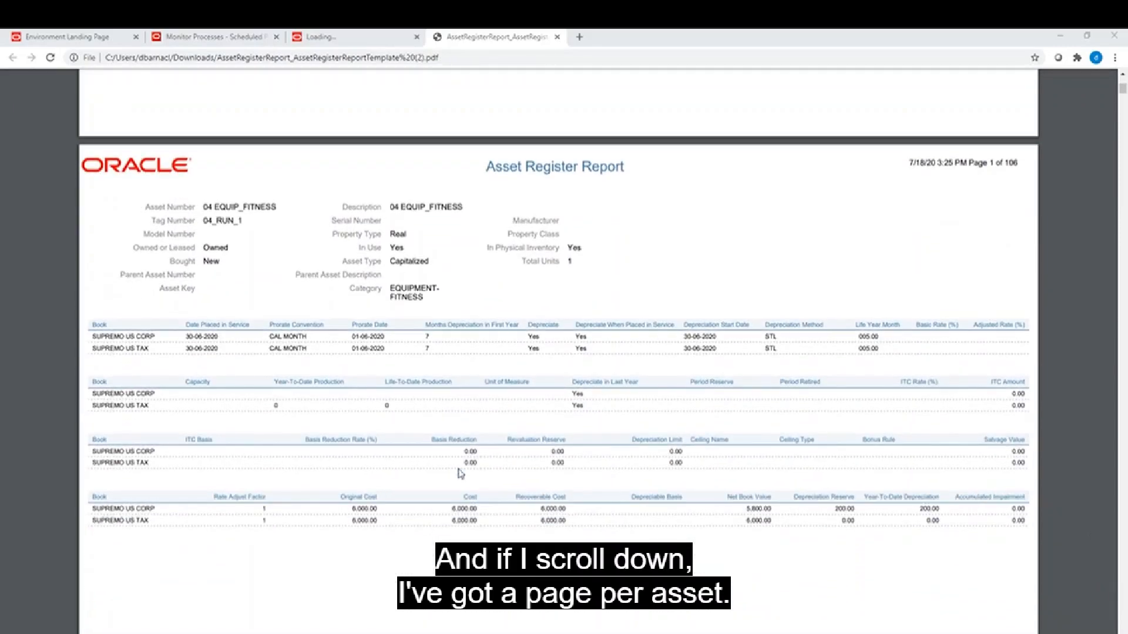
{"action": "scroll", "coordinate": [460, 474], "scroll_direction": "down", "scroll_amount": 2}
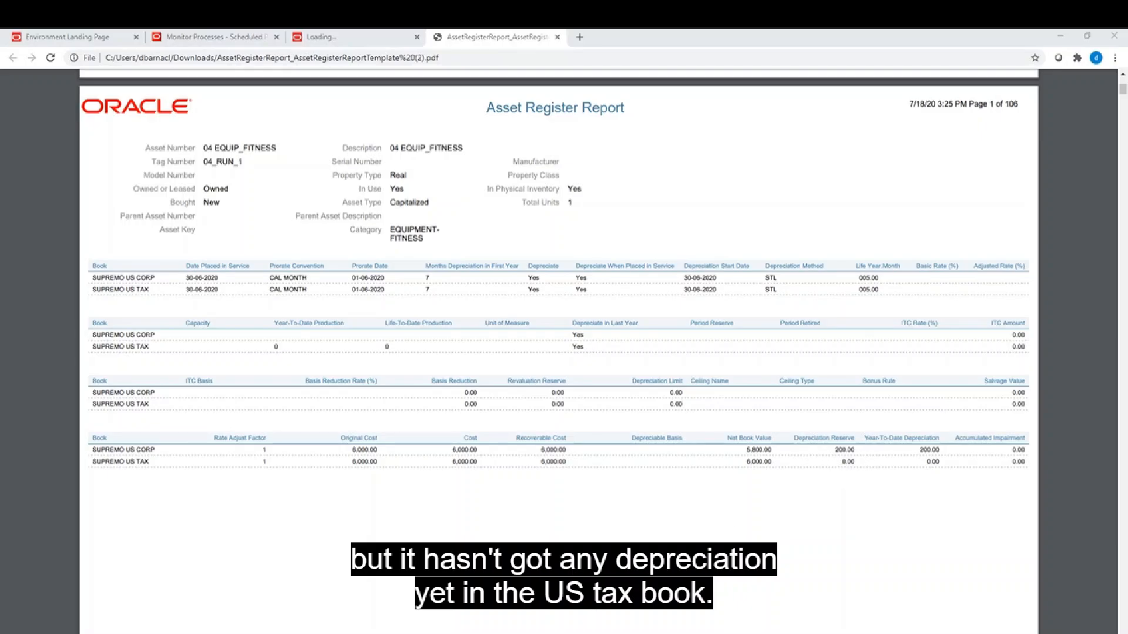
{"action": "scroll", "coordinate": [558, 352], "scroll_direction": "down", "scroll_amount": 6}
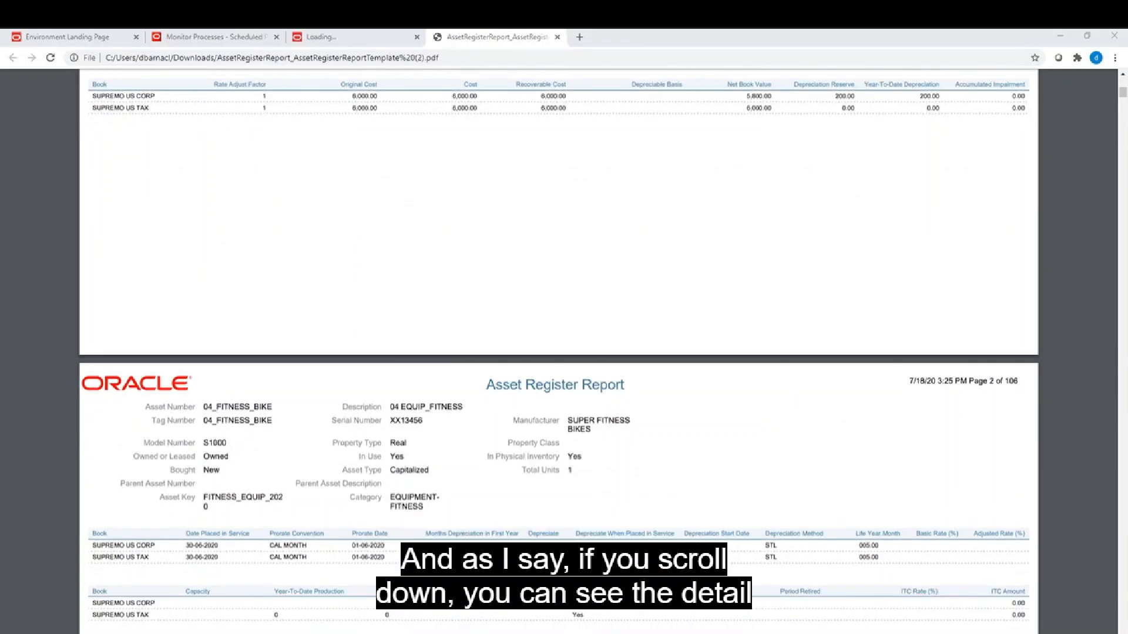
{"action": "scroll", "coordinate": [558, 353], "scroll_direction": "down", "scroll_amount": 15}
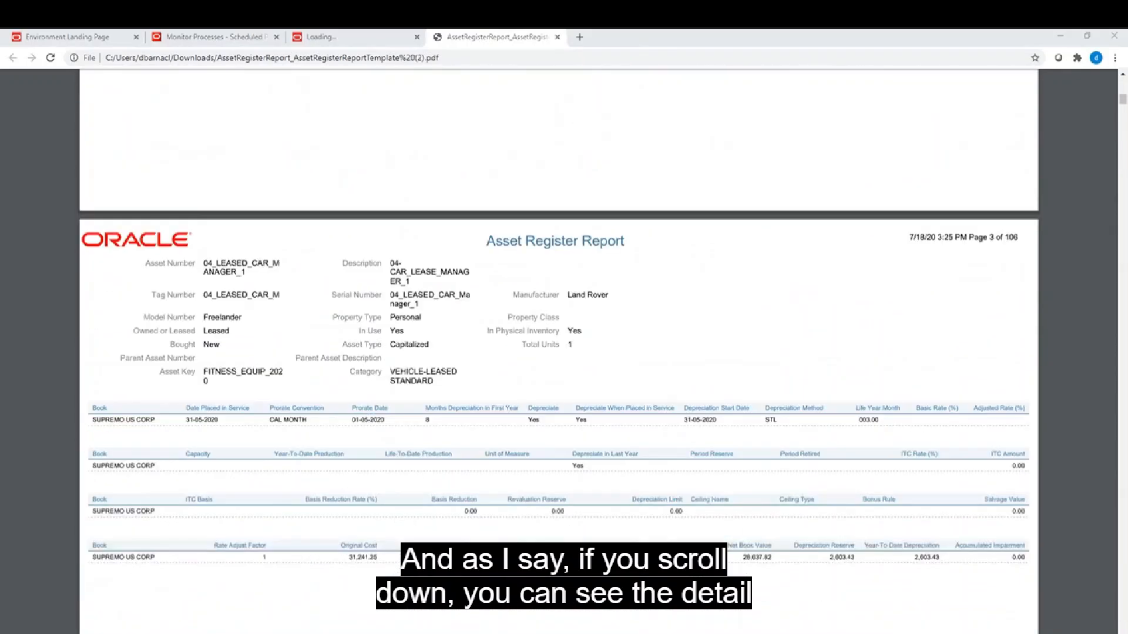
{"action": "scroll", "coordinate": [558, 352], "scroll_direction": "down", "scroll_amount": 1}
{"action": "scroll", "coordinate": [558, 353], "scroll_direction": "down", "scroll_amount": 2}
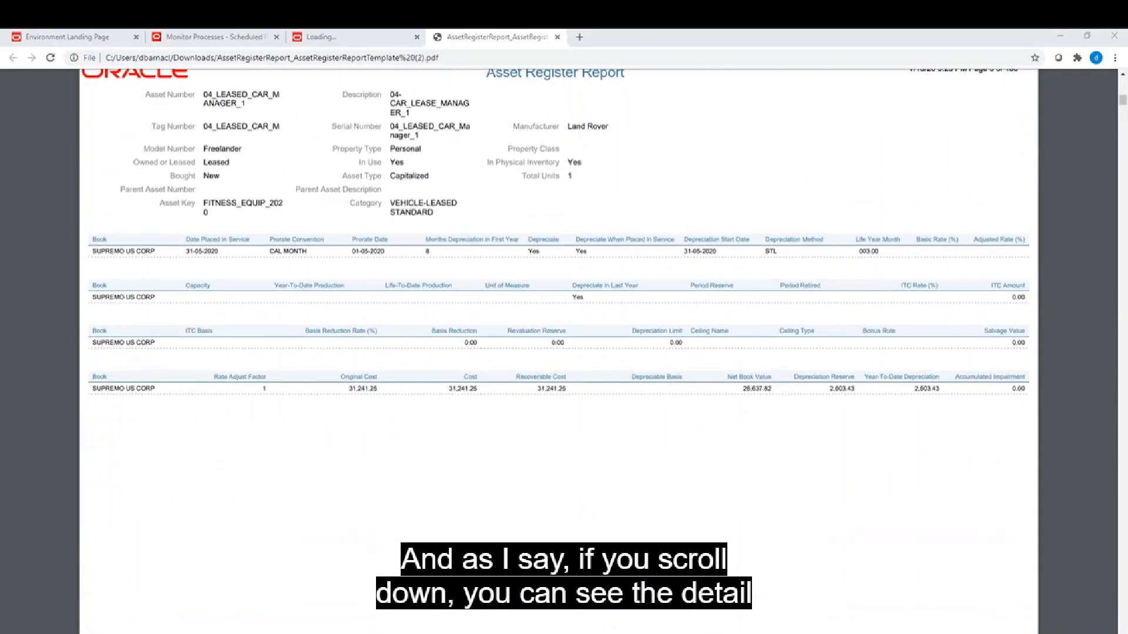
{"action": "scroll", "coordinate": [558, 352], "scroll_direction": "up", "scroll_amount": 1}
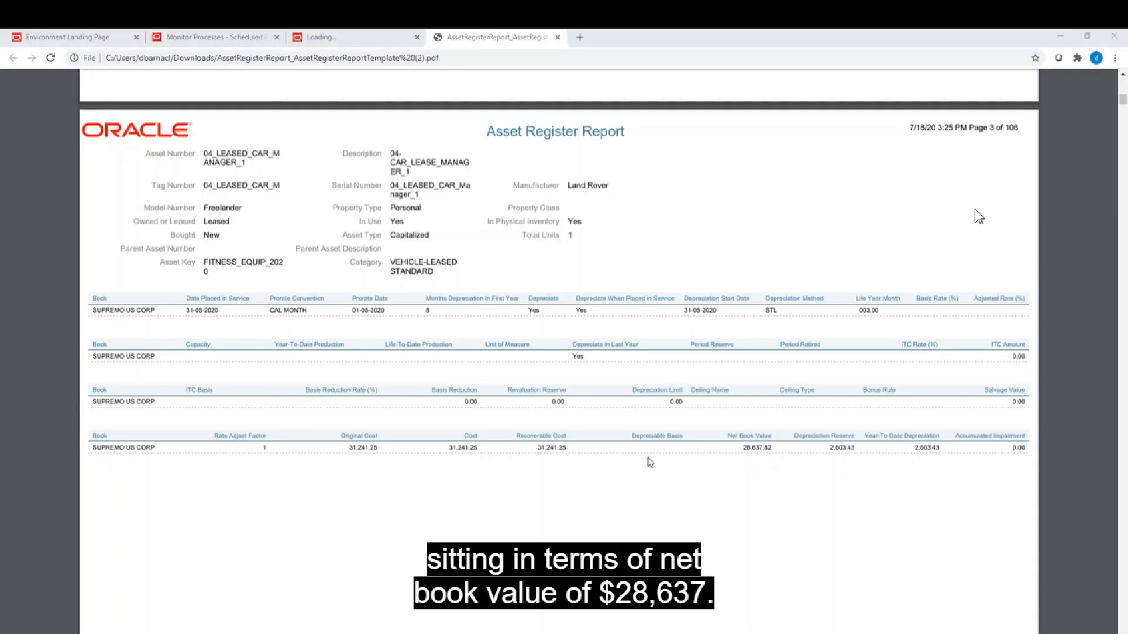
{"action": "scroll", "coordinate": [654, 465], "scroll_direction": "down", "scroll_amount": 4}
{"action": "scroll", "coordinate": [653, 465], "scroll_direction": "down", "scroll_amount": 9}
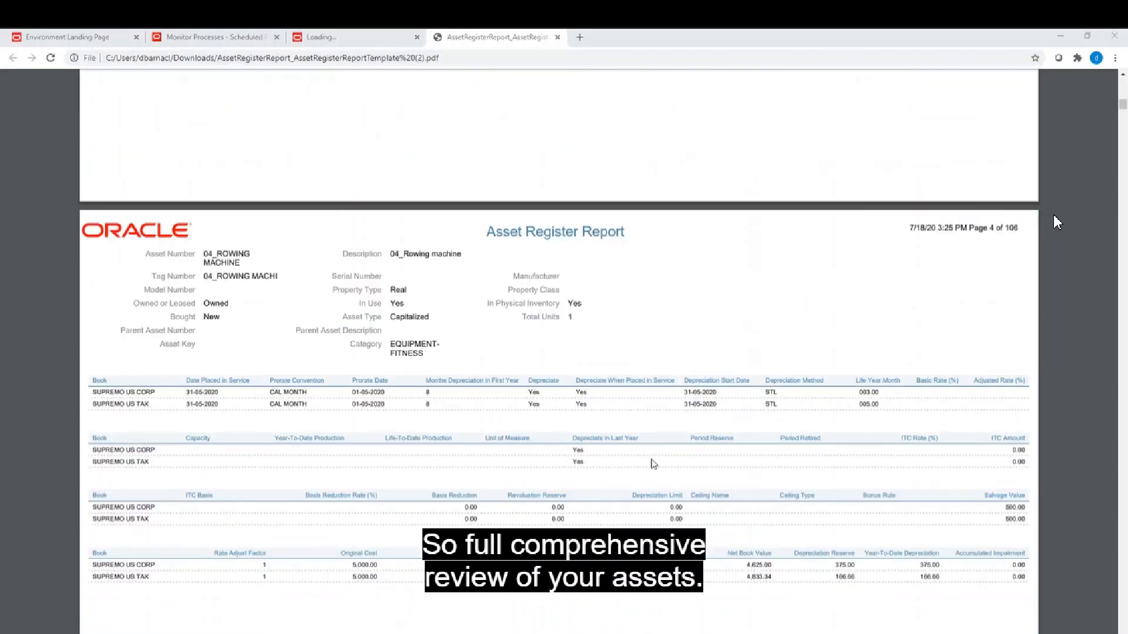
{"action": "scroll", "coordinate": [654, 465], "scroll_direction": "down", "scroll_amount": 4}
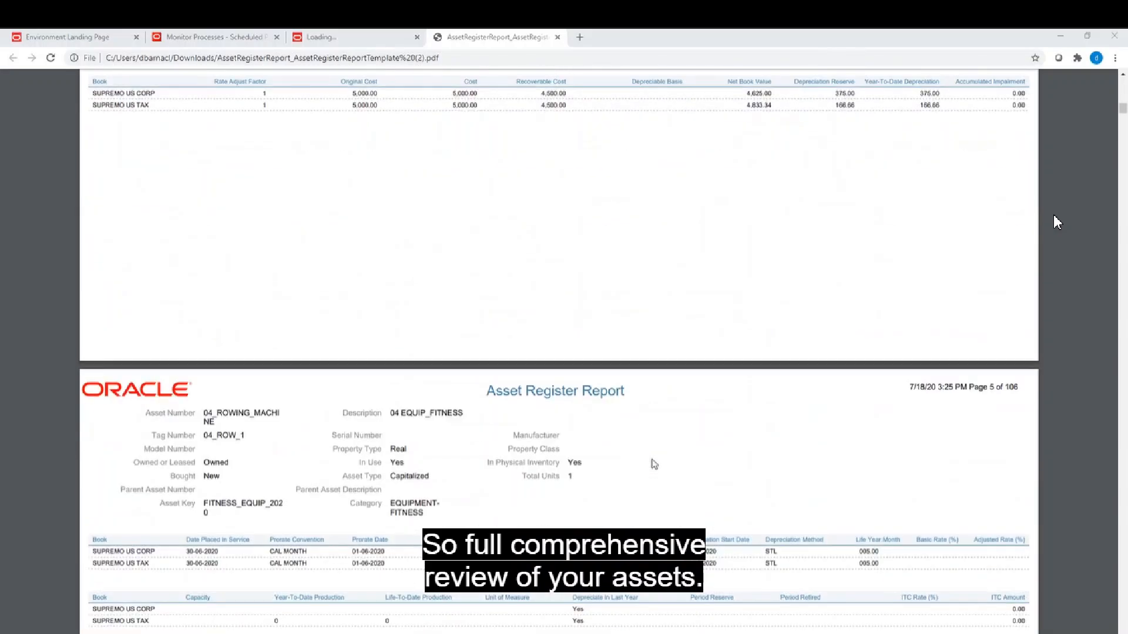
{"action": "scroll", "coordinate": [654, 464], "scroll_direction": "up", "scroll_amount": 6}
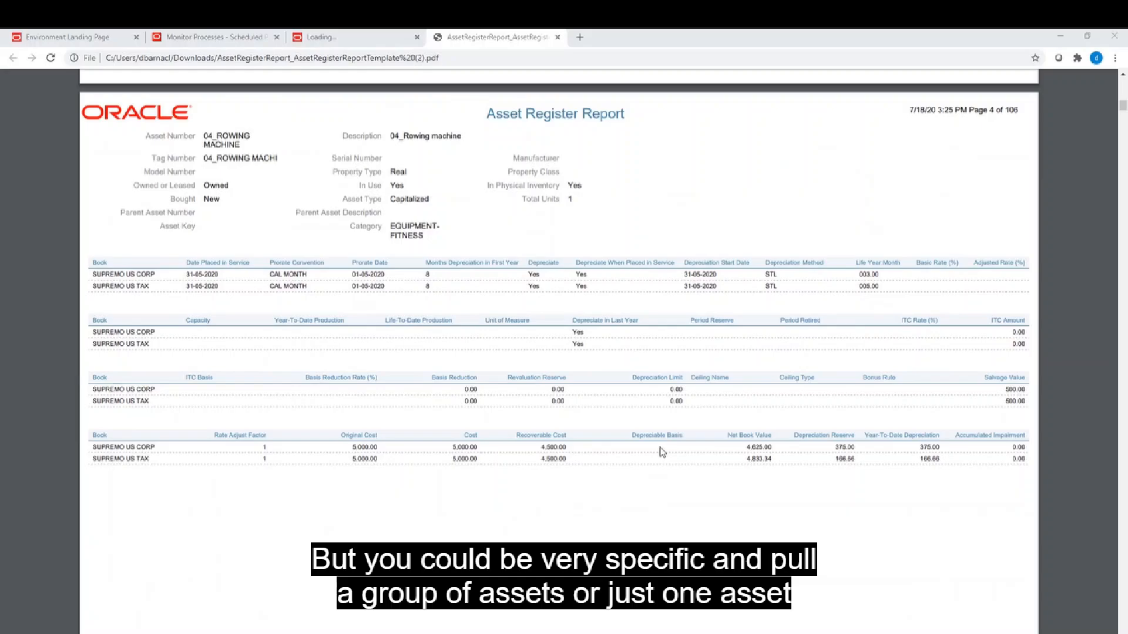
{"action": "scroll", "coordinate": [665, 451], "scroll_direction": "up", "scroll_amount": 18}
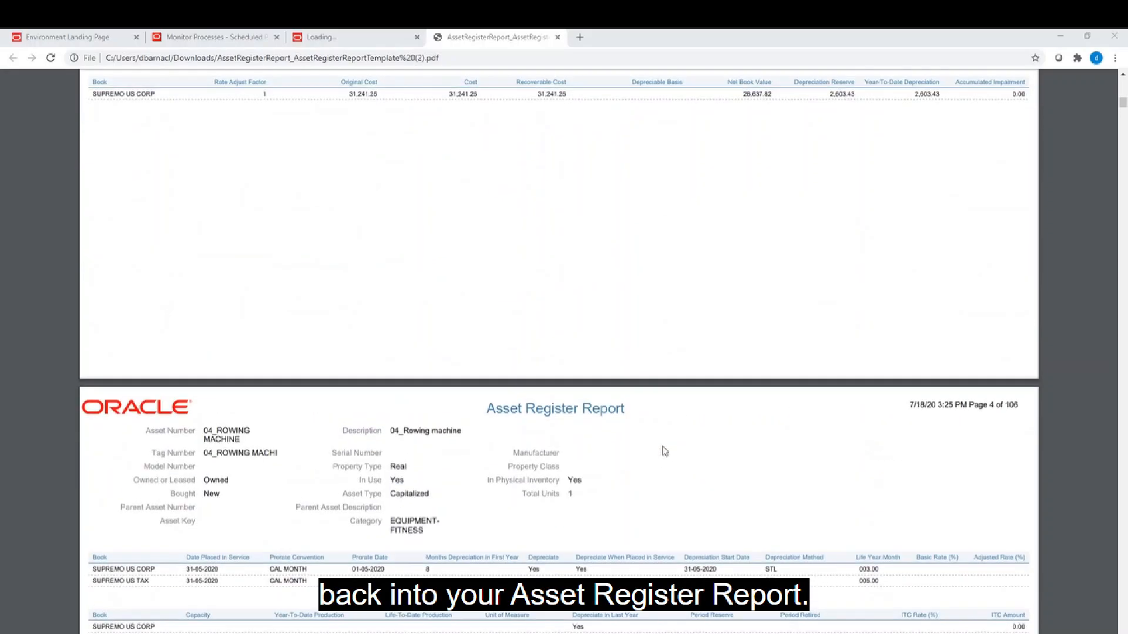
{"action": "scroll", "coordinate": [667, 451], "scroll_direction": "up", "scroll_amount": 18}
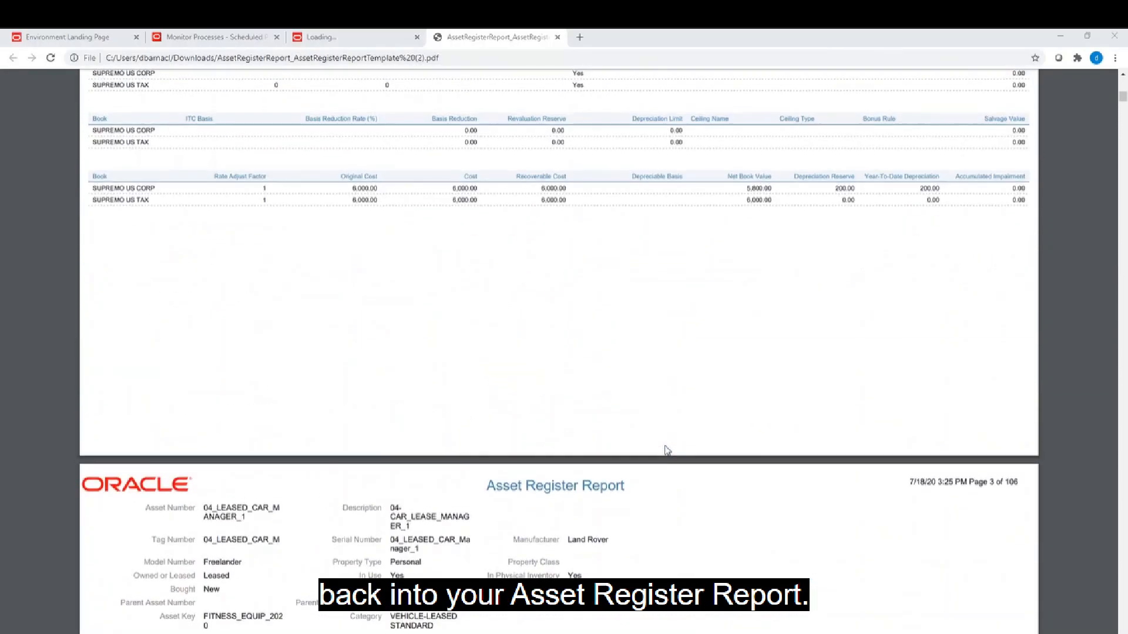